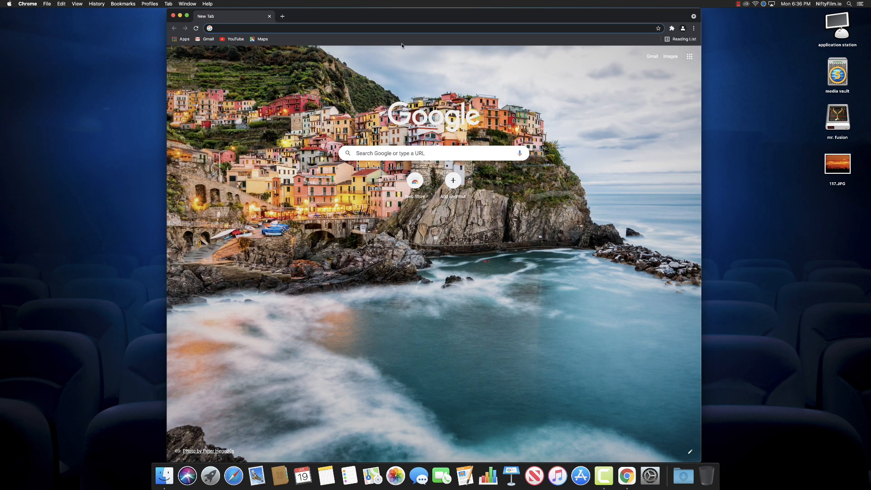
Load the hic et nunc site at hicetnunc.xyz in Chrome
{"action": "type", "text": "hicetnunc.xyz"}
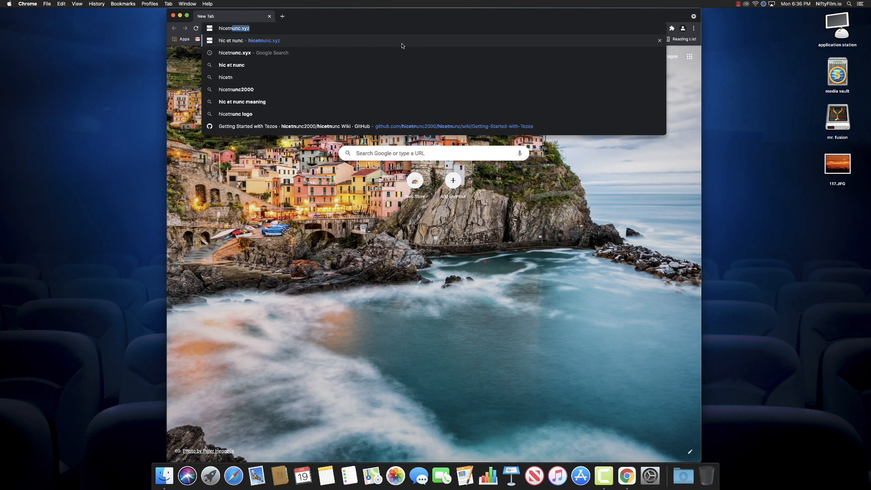
{"action": "type", "text": "c"}
{"action": "key", "text": "Return"}
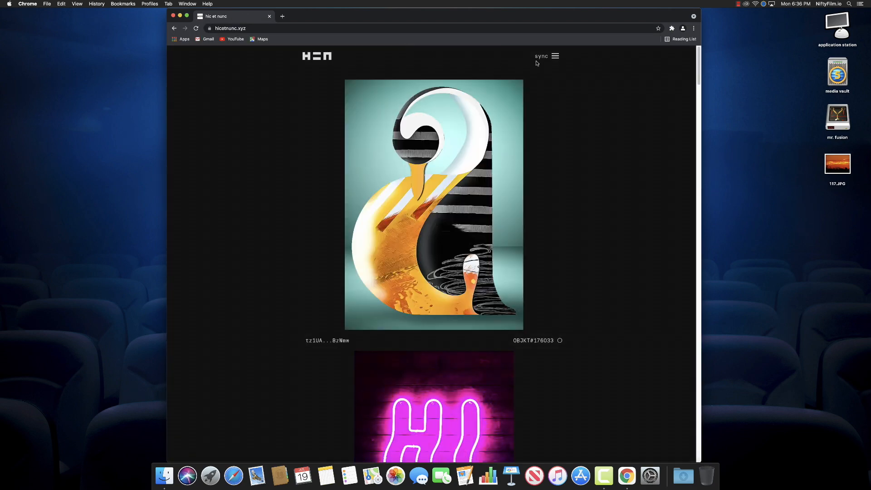
Scroll the artwork feed, then open the FAQ guide 'how do I get tezos/make a wallet?'
{"action": "scroll", "coordinate": [576, 104], "scroll_direction": "down", "scroll_amount": 10}
{"action": "scroll", "coordinate": [596, 165], "scroll_direction": "down", "scroll_amount": 10}
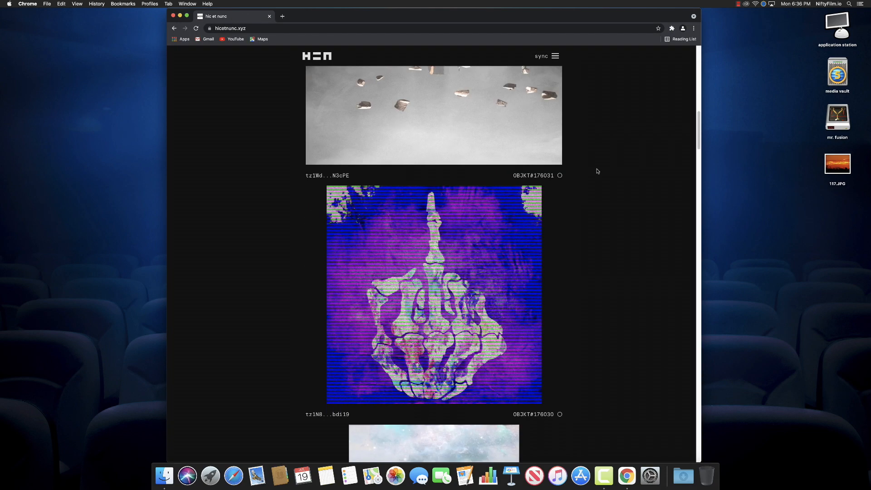
{"action": "scroll", "coordinate": [597, 170], "scroll_direction": "up", "scroll_amount": 5}
{"action": "scroll", "coordinate": [597, 171], "scroll_direction": "down", "scroll_amount": 15}
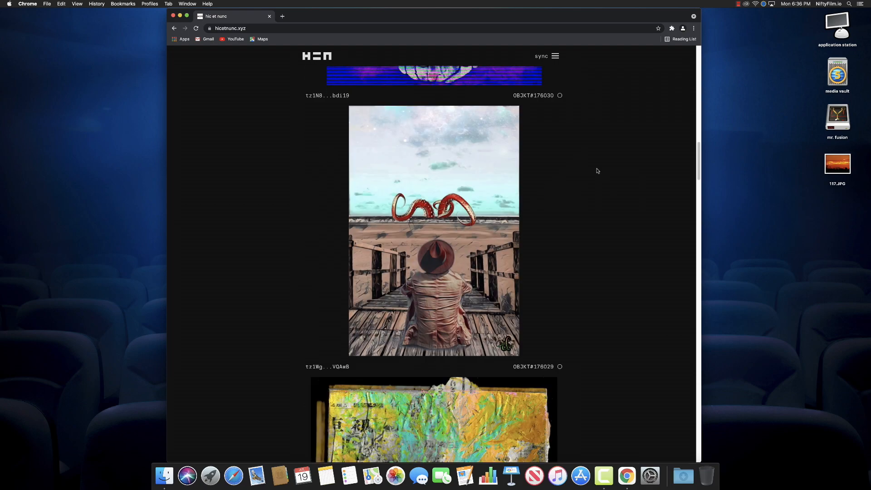
{"action": "scroll", "coordinate": [597, 171], "scroll_direction": "up", "scroll_amount": 20}
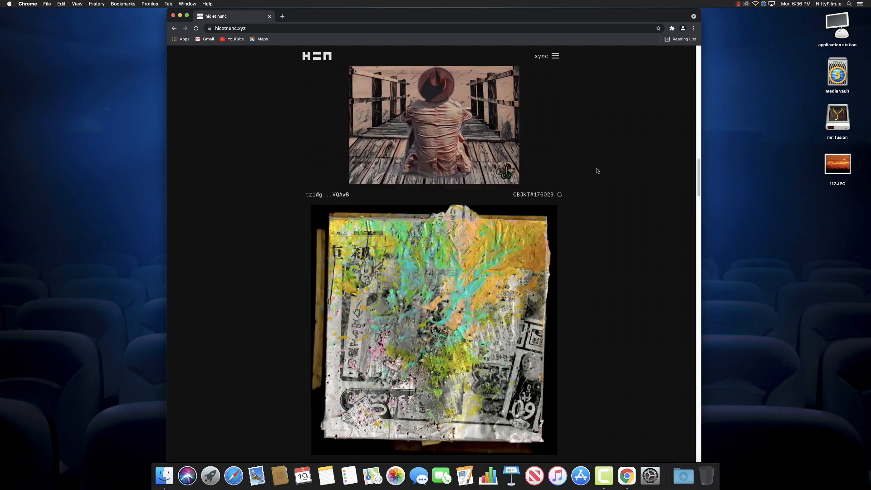
{"action": "left_click", "coordinate": [555, 56]}
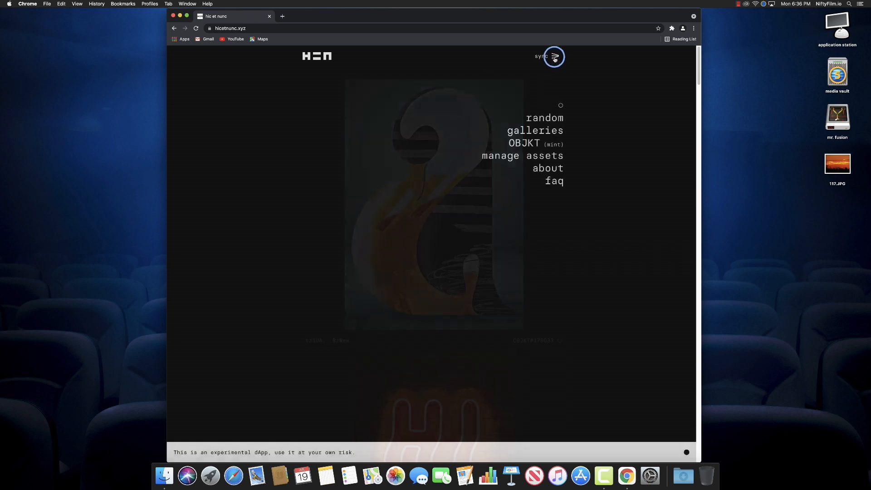
{"action": "left_click", "coordinate": [560, 182]}
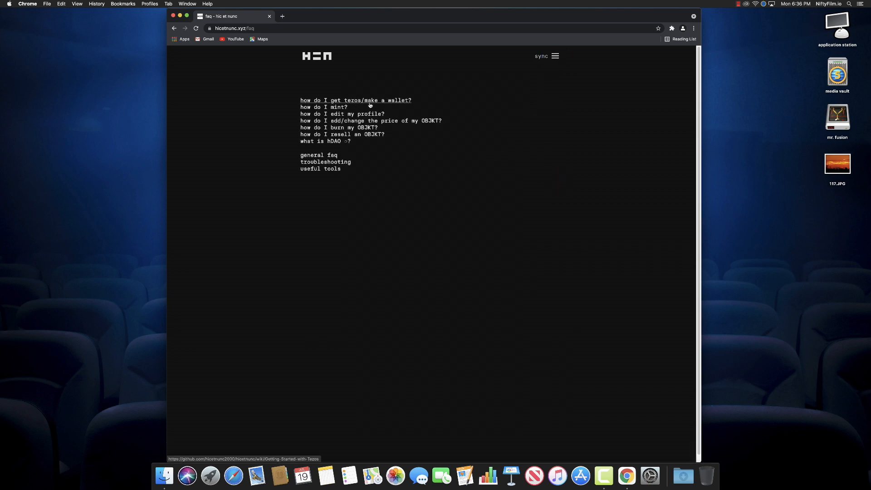
{"action": "left_click", "coordinate": [404, 102]}
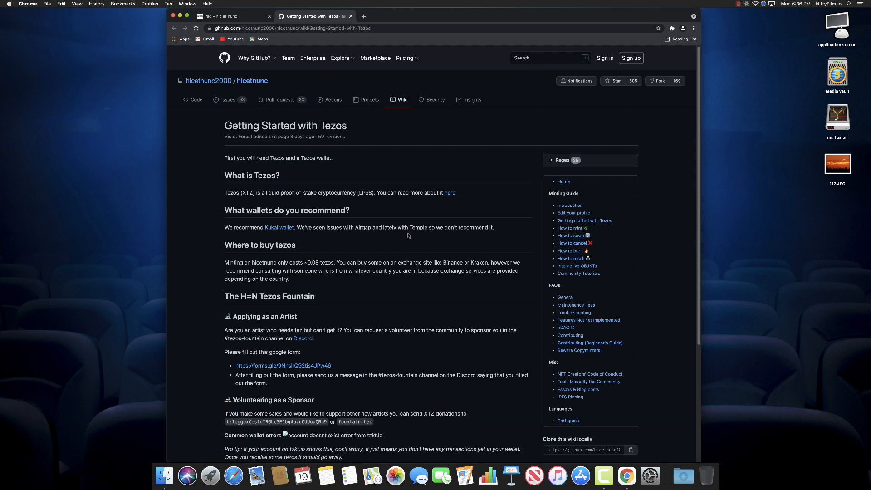
Follow the wiki's recommended Kukai wallet link to wallet.kukai.app
{"action": "left_click", "coordinate": [280, 229]}
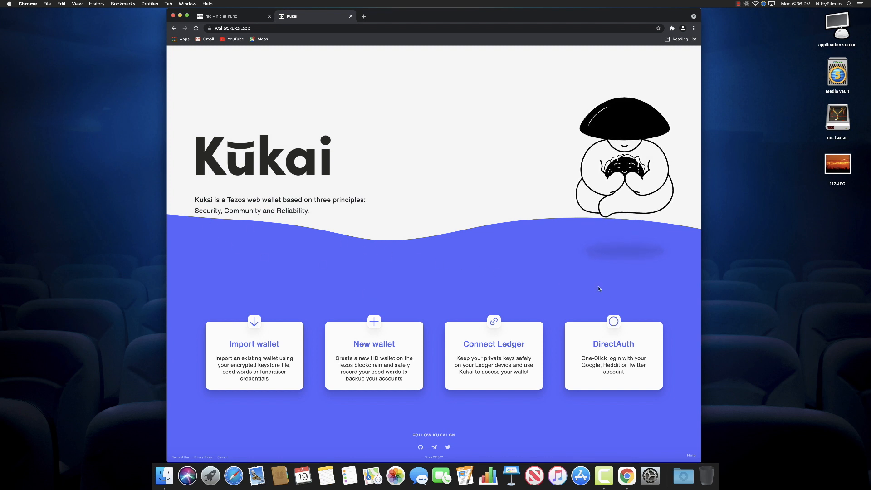
Start a new wallet and verify its seed backup by entering the three requested seed words
{"action": "left_click", "coordinate": [376, 322]}
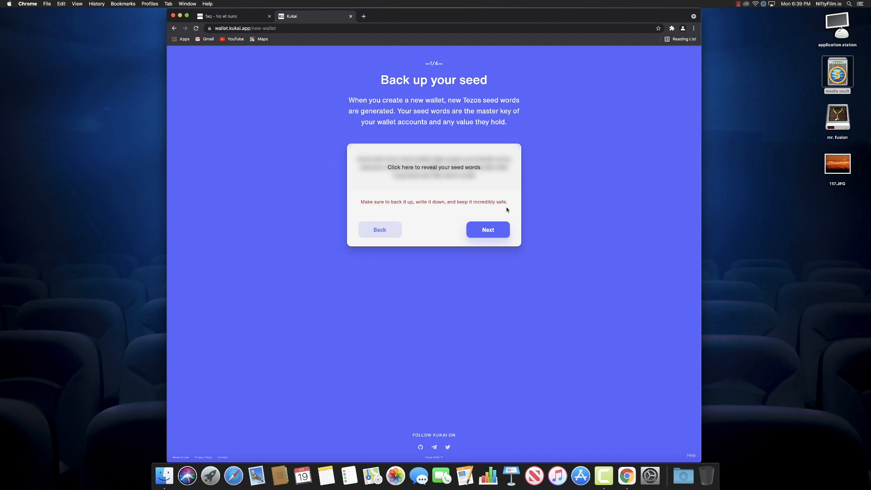
{"action": "left_click", "coordinate": [487, 230]}
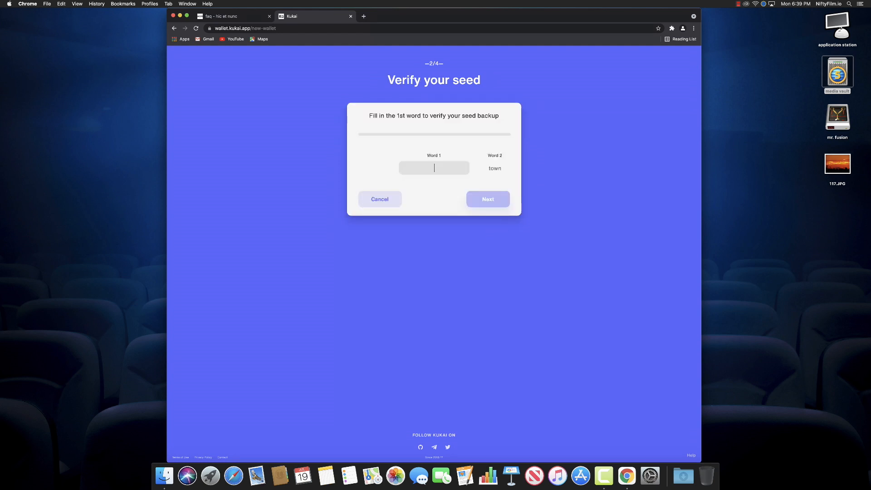
{"action": "key", "text": "Return"}
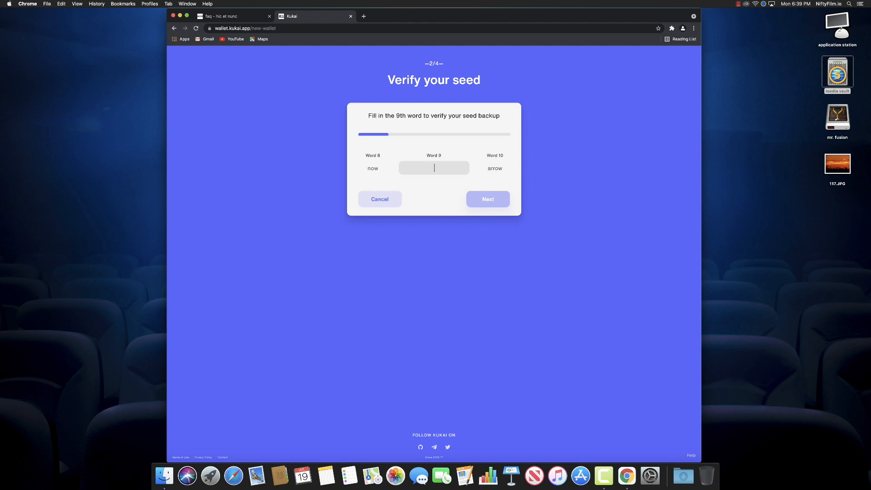
{"action": "key", "text": "Return"}
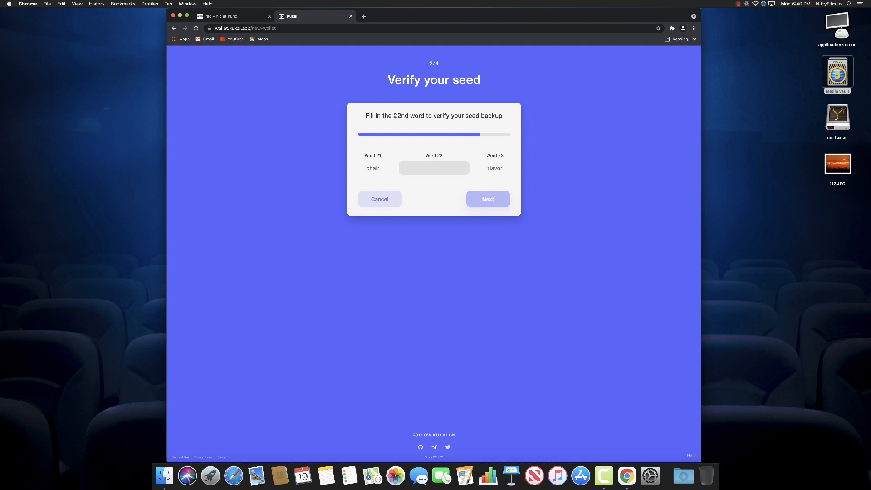
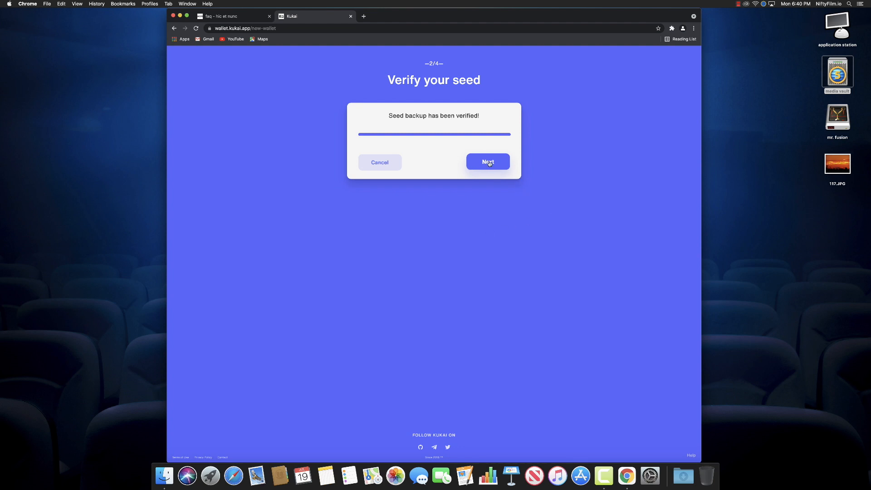
{"action": "left_click", "coordinate": [487, 161]}
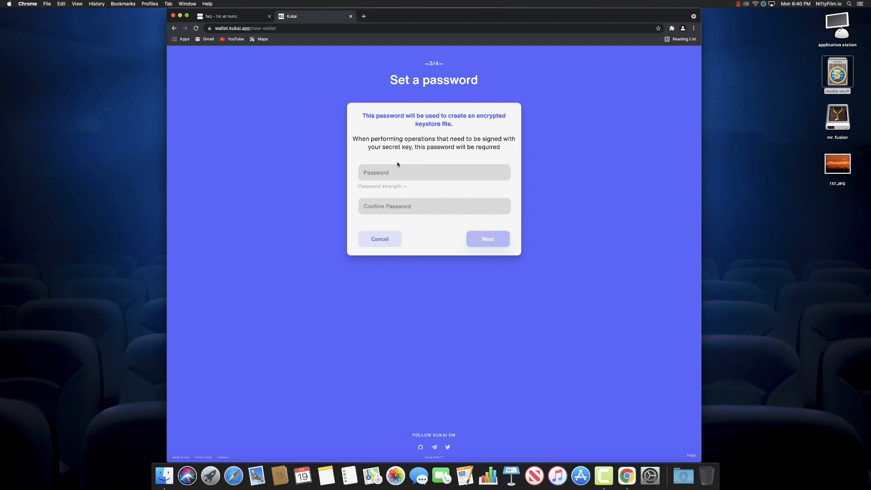
Set and confirm the wallet password so the new wallet is encrypted and created
{"action": "left_click", "coordinate": [407, 173]}
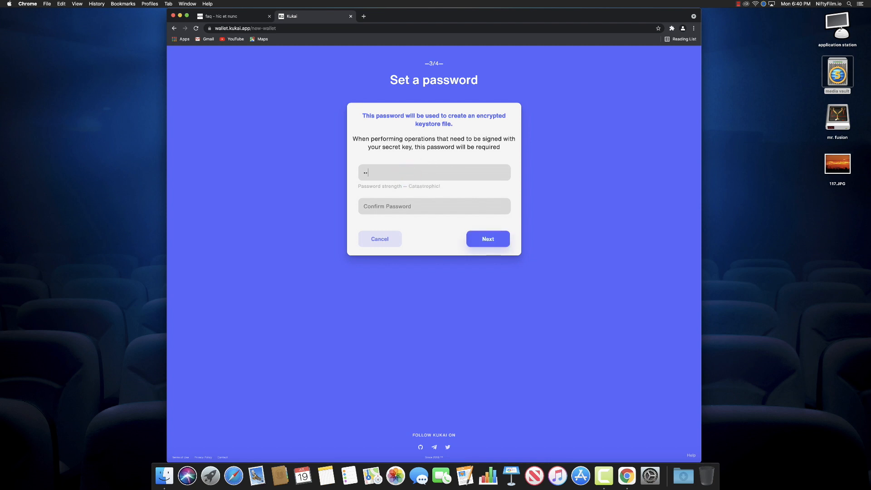
{"action": "type", "text": "••••••••••"}
{"action": "left_click", "coordinate": [481, 236]}
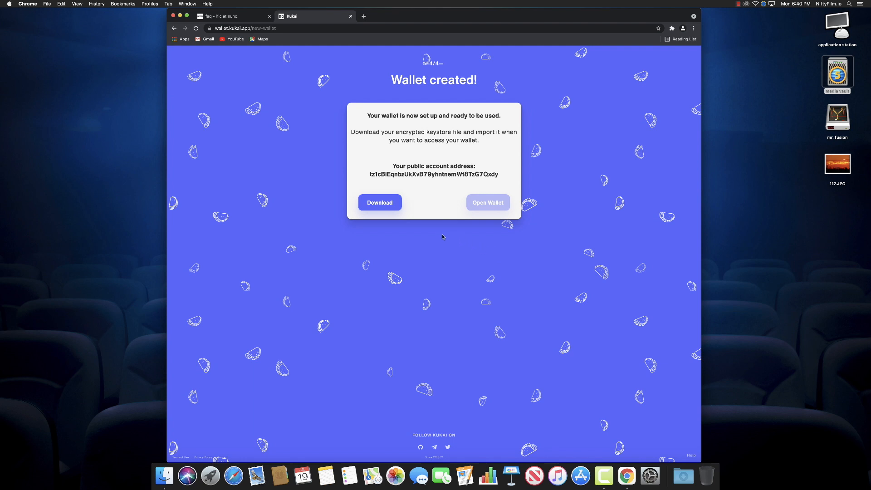
Download the hd-wallet.tez keystore and reveal it in the Finder Downloads folder
{"action": "left_click", "coordinate": [384, 204]}
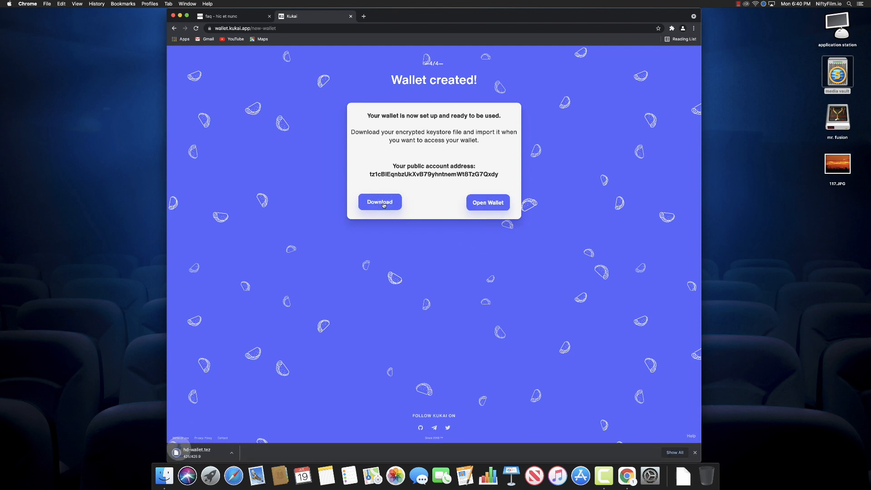
{"action": "left_click", "coordinate": [239, 453]}
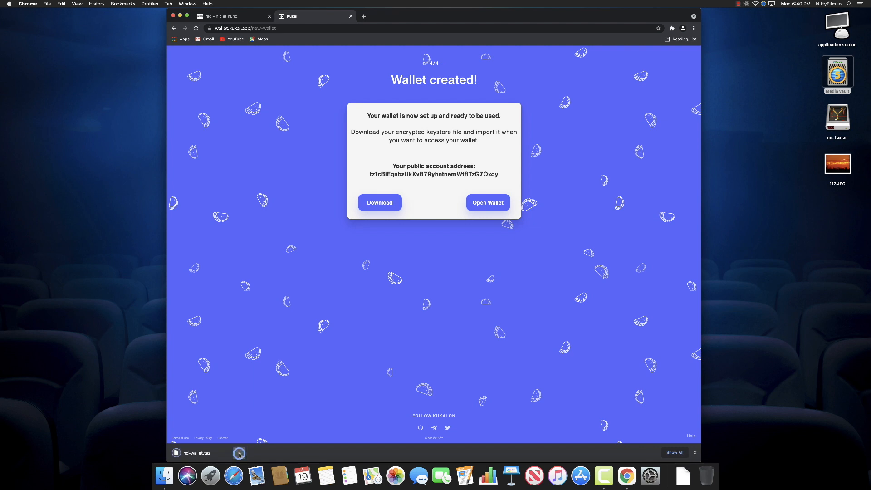
{"action": "left_click", "coordinate": [255, 446]}
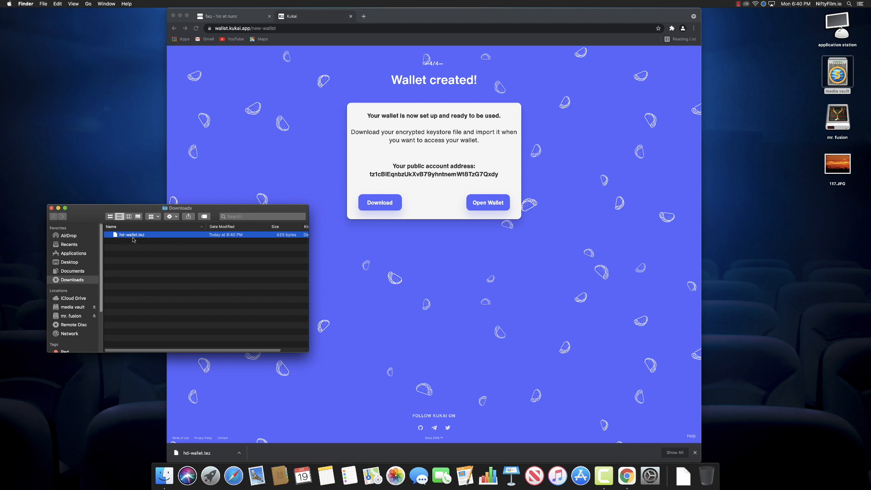
Move hd-wallet.tez to the desktop, close the Downloads window and dismiss Chrome's download bar
{"action": "left_click_drag", "start_coordinate": [132, 237], "coordinate": [836, 231]}
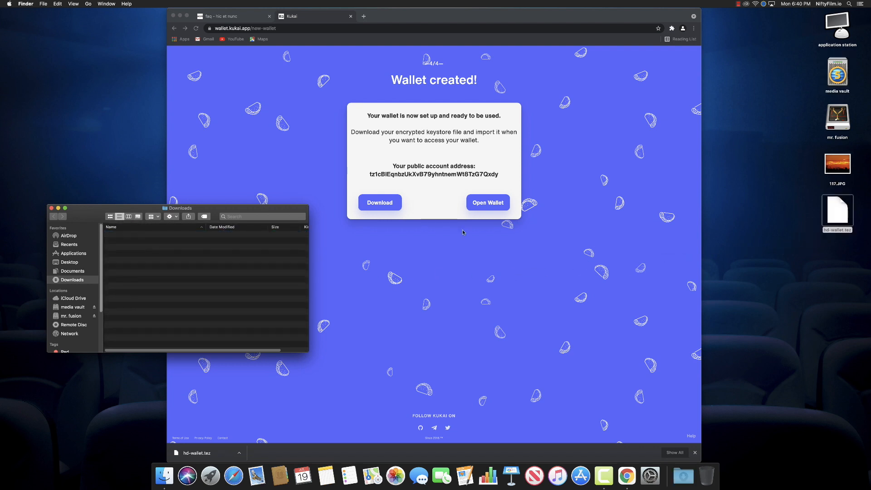
{"action": "left_click", "coordinate": [50, 208]}
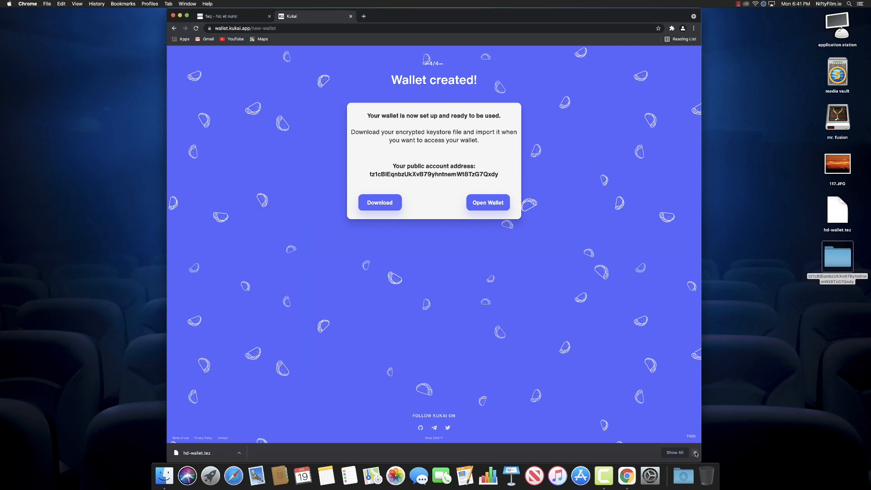
{"action": "left_click", "coordinate": [696, 454]}
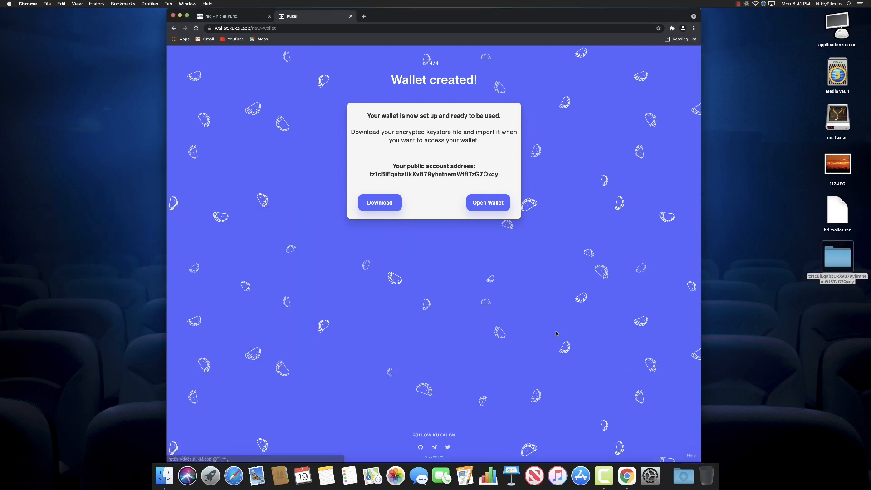
{"action": "left_click", "coordinate": [491, 202]}
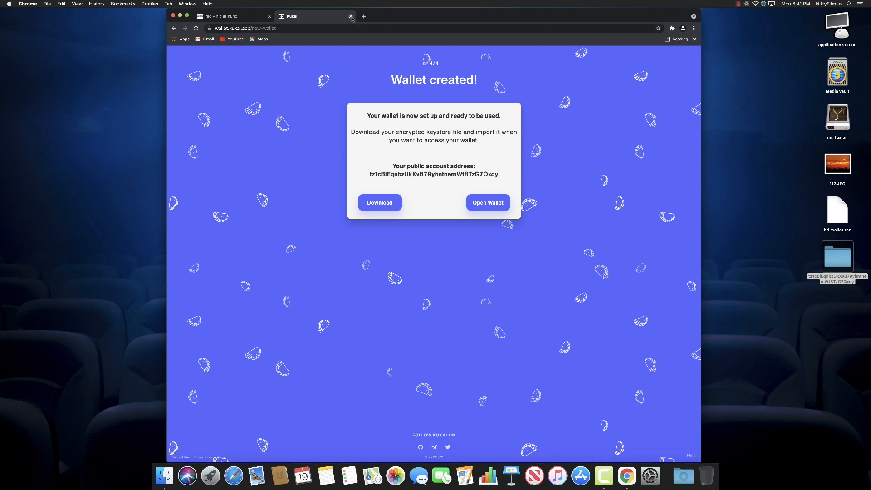
{"action": "left_click", "coordinate": [485, 204]}
{"action": "right_click", "coordinate": [498, 204]}
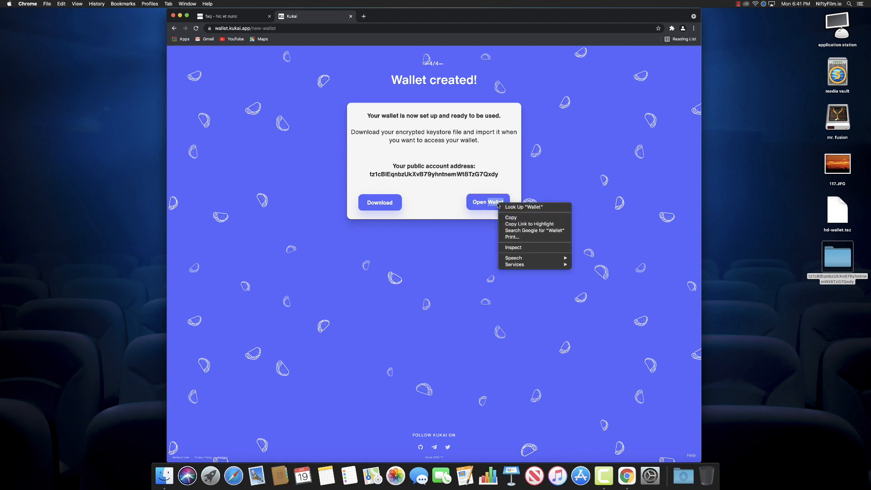
{"action": "left_click", "coordinate": [461, 176]}
{"action": "left_click", "coordinate": [458, 244]}
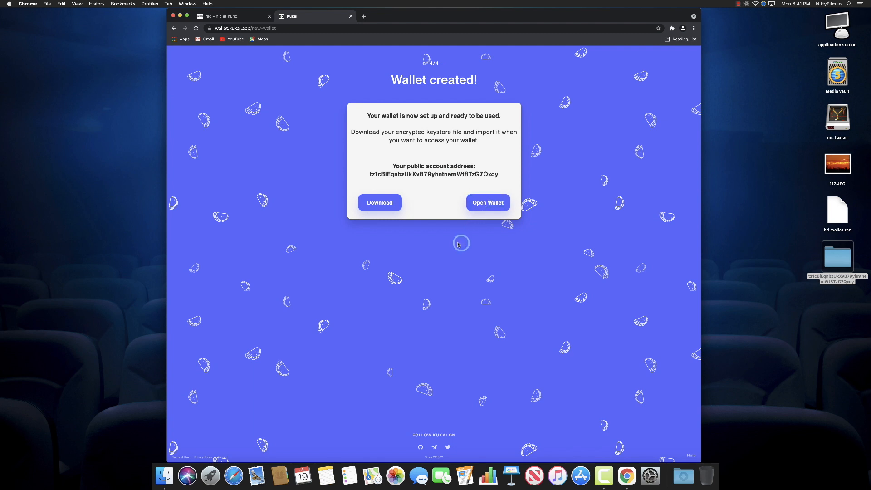
{"action": "left_click", "coordinate": [386, 204]}
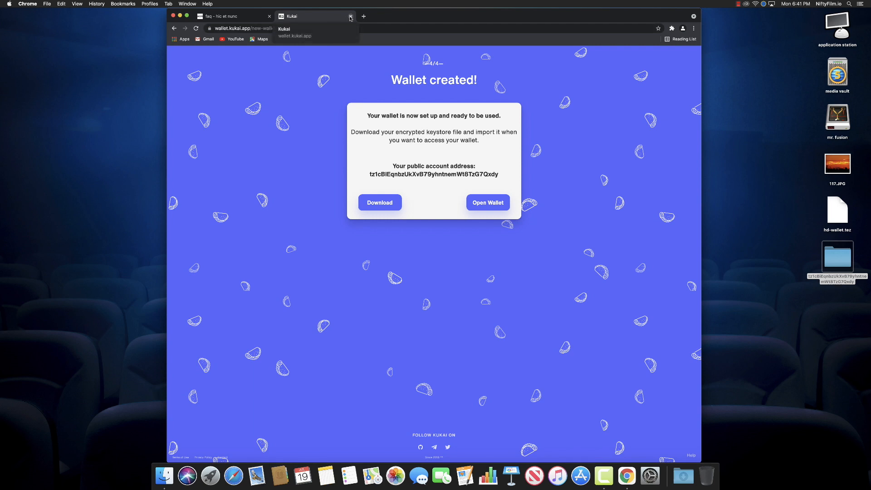
{"action": "left_click", "coordinate": [394, 29]}
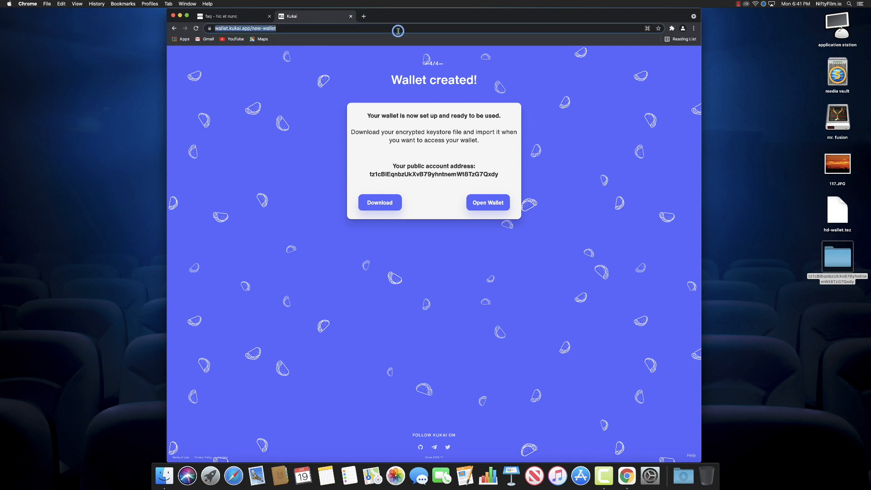
Return to the wallet.kukai.app home address and view the wallet's Settings page
{"action": "left_click", "coordinate": [291, 29]}
{"action": "left_click_drag", "start_coordinate": [271, 30], "coordinate": [312, 32]}
{"action": "key", "text": "BackSpace"}
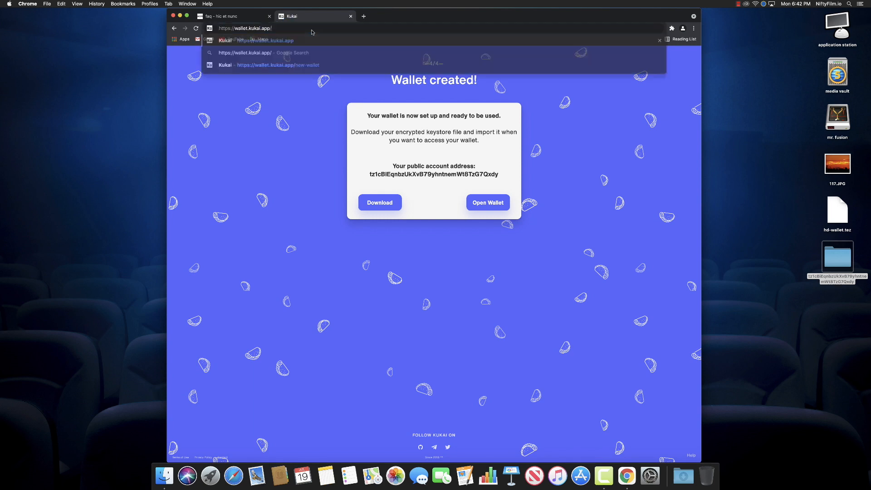
{"action": "key", "text": "Return"}
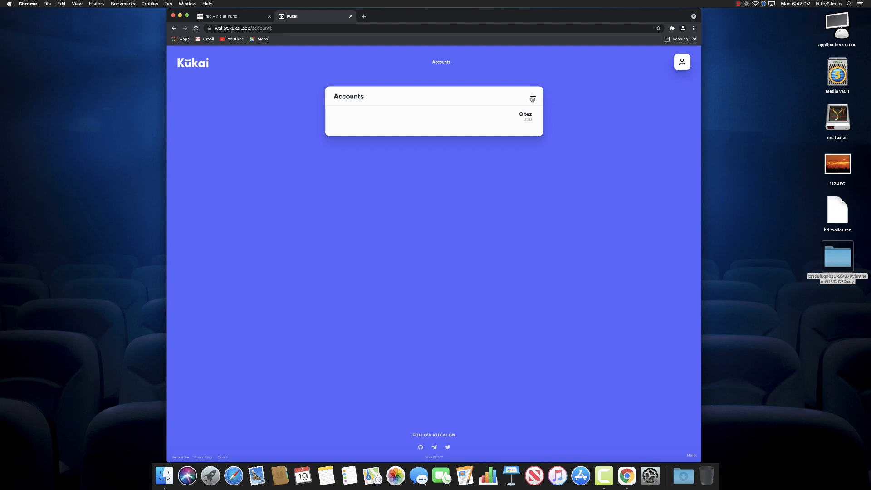
{"action": "left_click", "coordinate": [688, 63]}
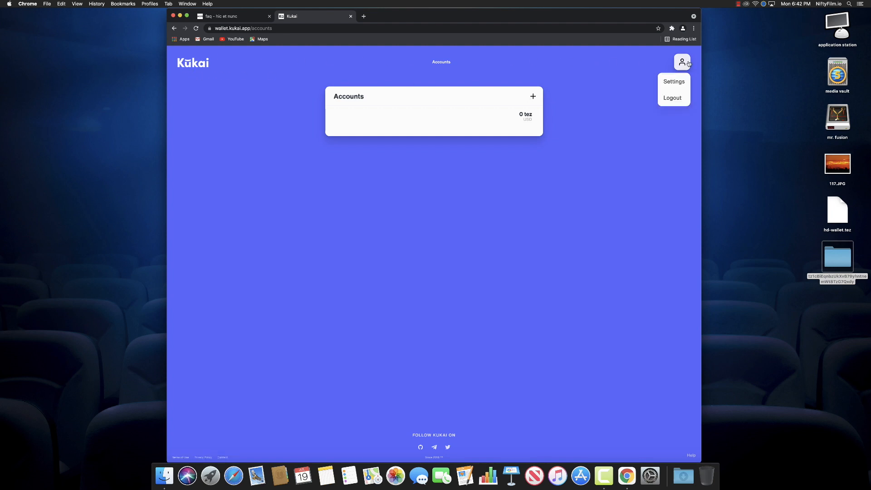
{"action": "left_click", "coordinate": [674, 81]}
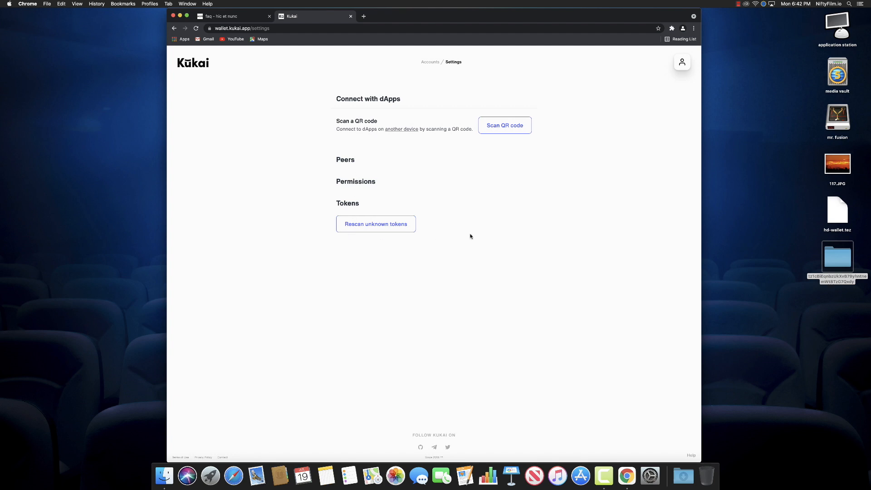
{"action": "left_click", "coordinate": [513, 222]}
Reopen wallet.kukai.app in a fresh tab and log out from the account menu
{"action": "left_click", "coordinate": [350, 16]}
{"action": "key", "text": "super+t"}
{"action": "type", "text": "wallet.k"}
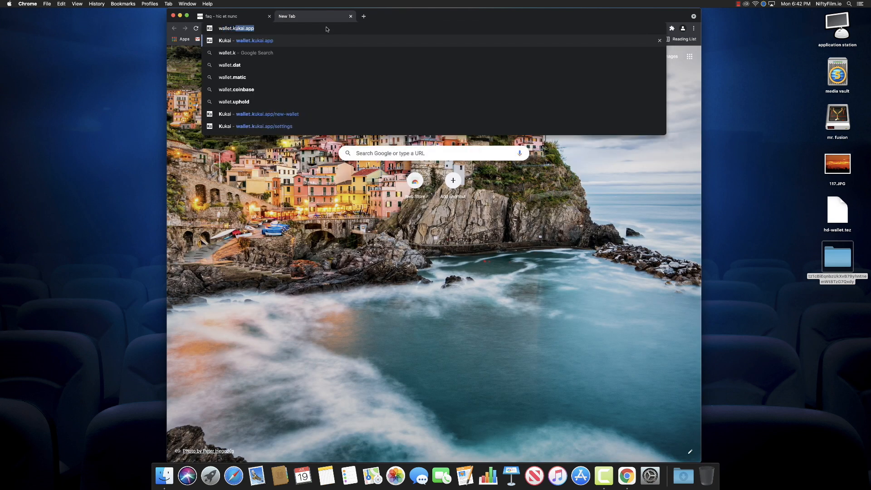
{"action": "type", "text": "ukai.app"}
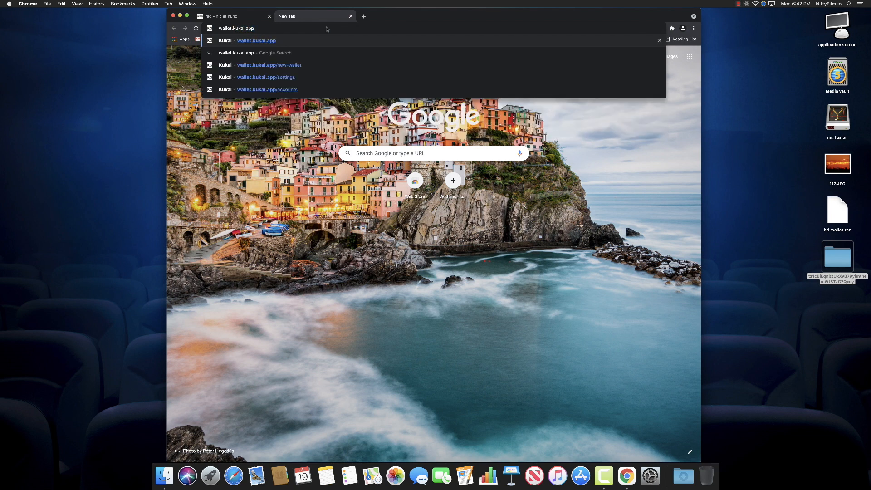
{"action": "key", "text": "Return"}
{"action": "left_click", "coordinate": [682, 62]}
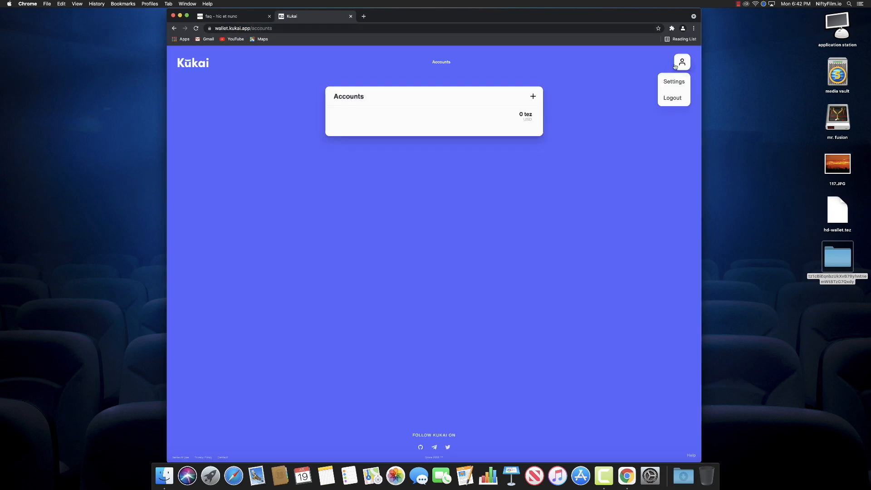
{"action": "left_click", "coordinate": [674, 100]}
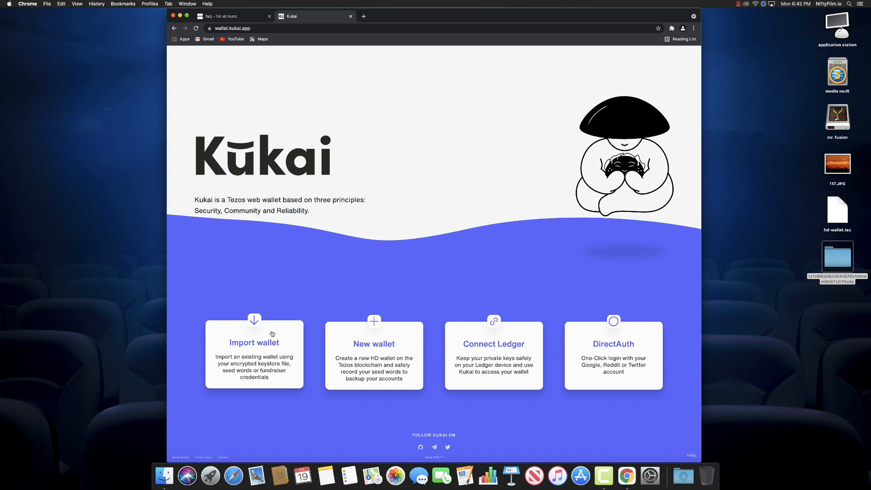
Open Import wallet, preview the Seed Words and Fundraiser forms, then browse for a keystore file
{"action": "left_click", "coordinate": [257, 322]}
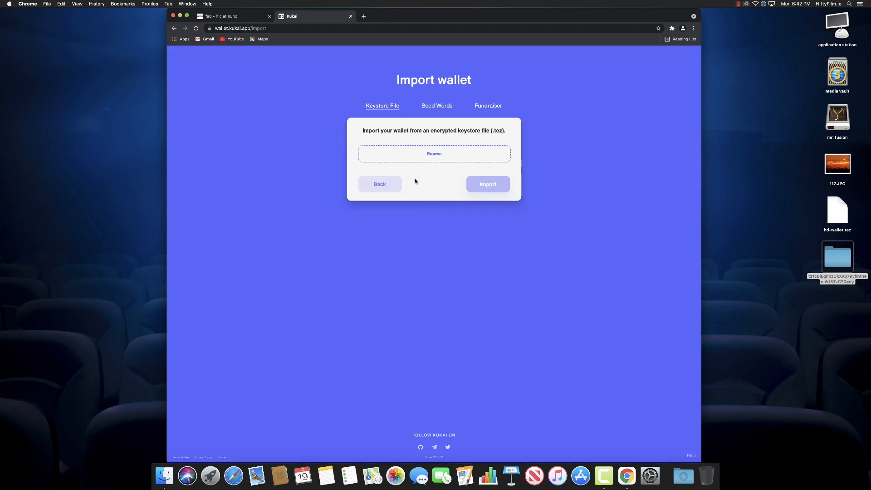
{"action": "left_click", "coordinate": [441, 107]}
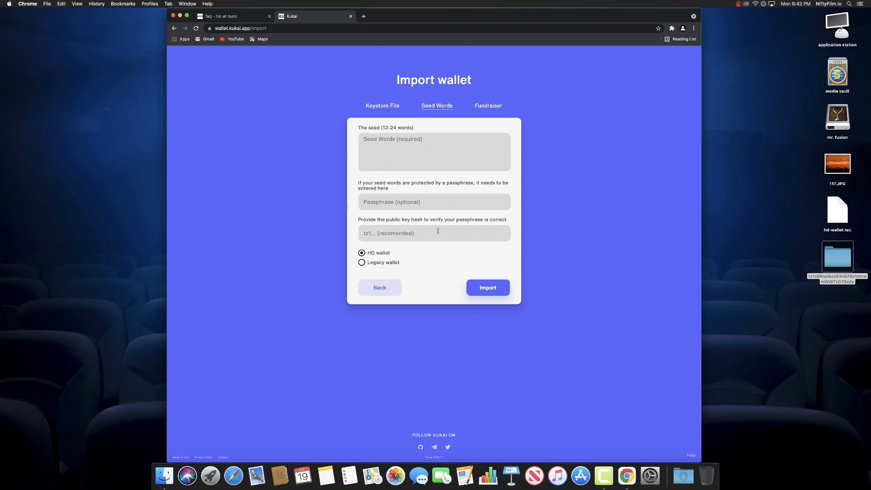
{"action": "left_click", "coordinate": [483, 108]}
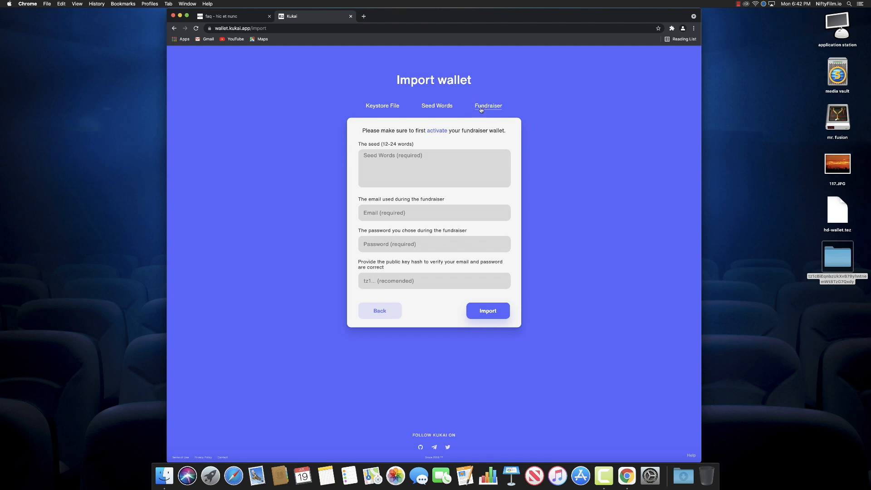
{"action": "left_click", "coordinate": [434, 109]}
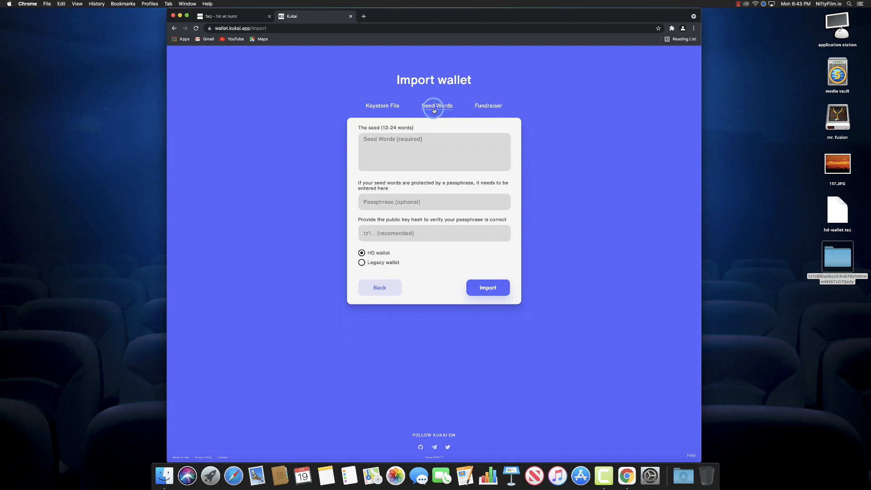
{"action": "left_click", "coordinate": [383, 105]}
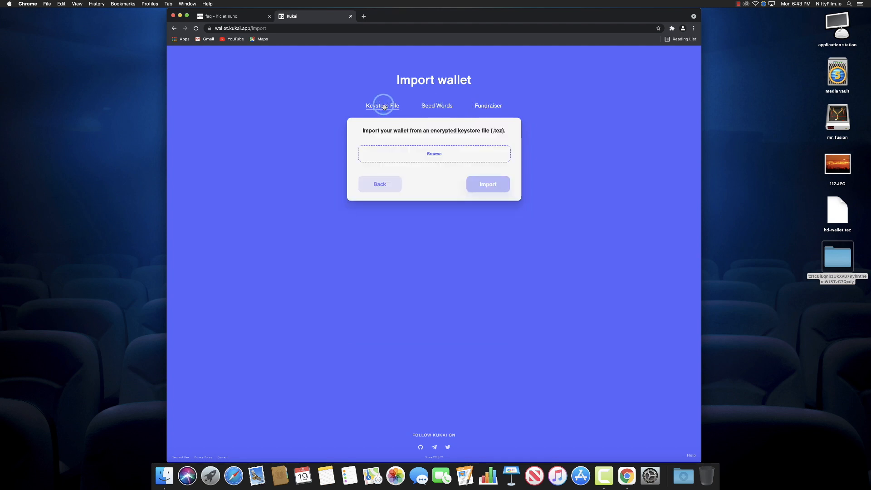
{"action": "left_click", "coordinate": [434, 154]}
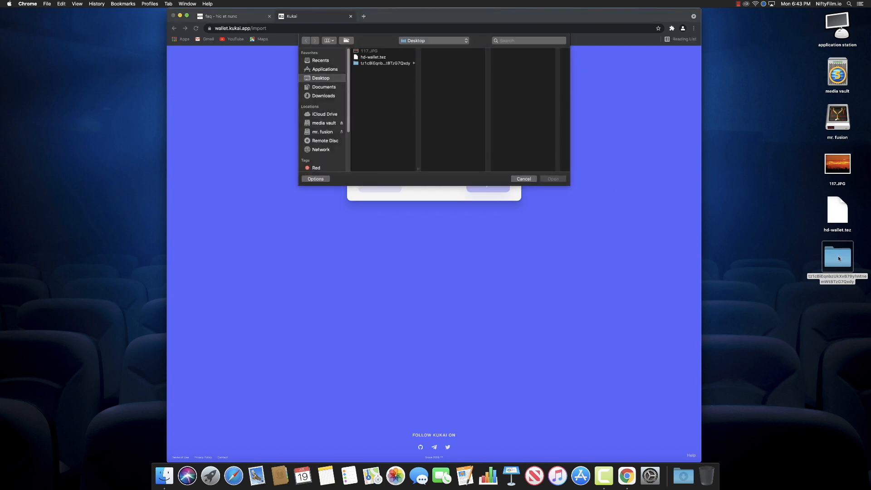
Load hd-wallet.tez as the keystore, enter its password, and start the import
{"action": "left_click_drag", "start_coordinate": [838, 210], "coordinate": [462, 122]}
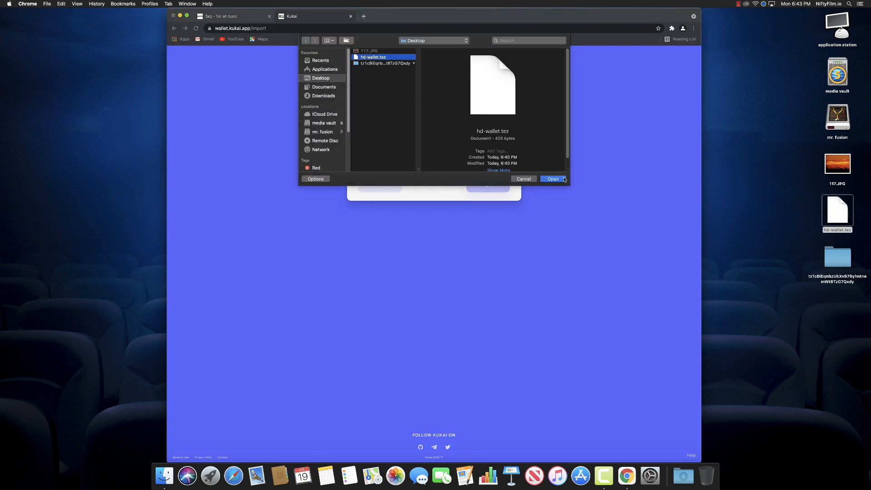
{"action": "left_click", "coordinate": [553, 179]}
{"action": "left_click", "coordinate": [467, 179]}
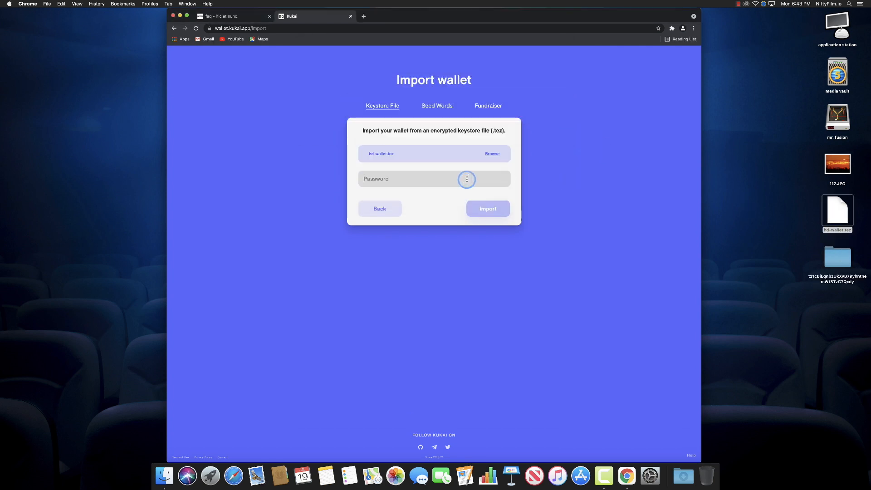
{"action": "type", "text": "p"}
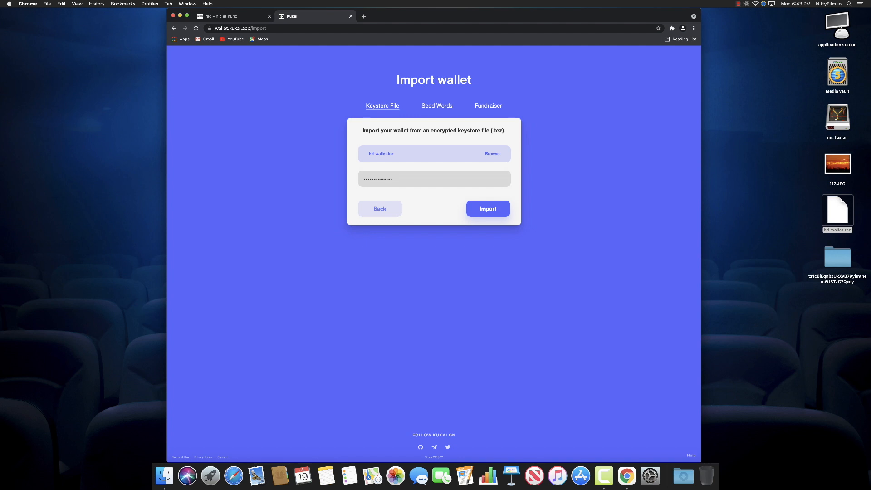
{"action": "left_click", "coordinate": [487, 210]}
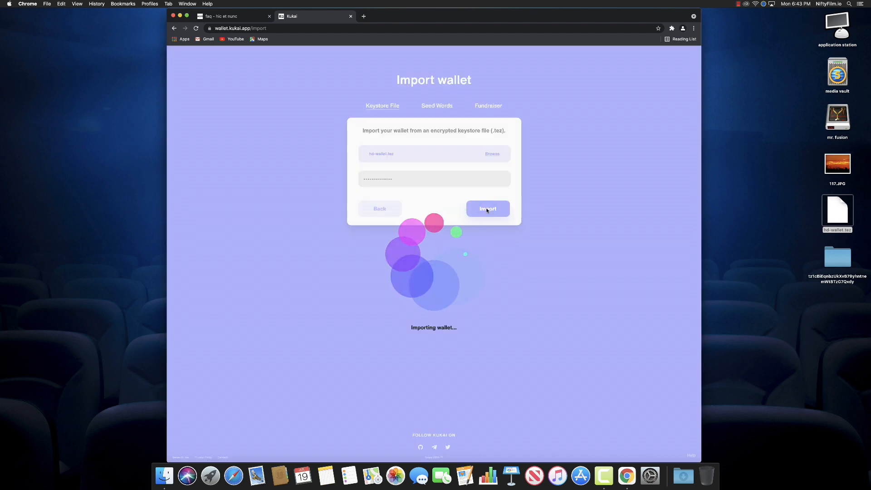